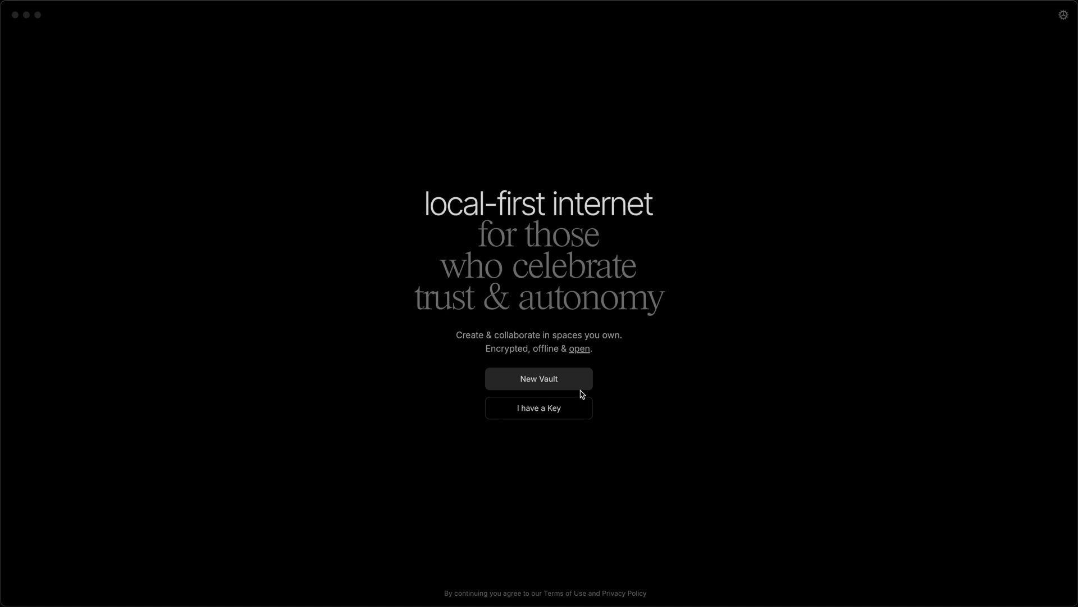
- Unlock the existing vault with the pasted recovery key to reach the Pool Services Dash
left_click(551, 417)
left_click(549, 408)
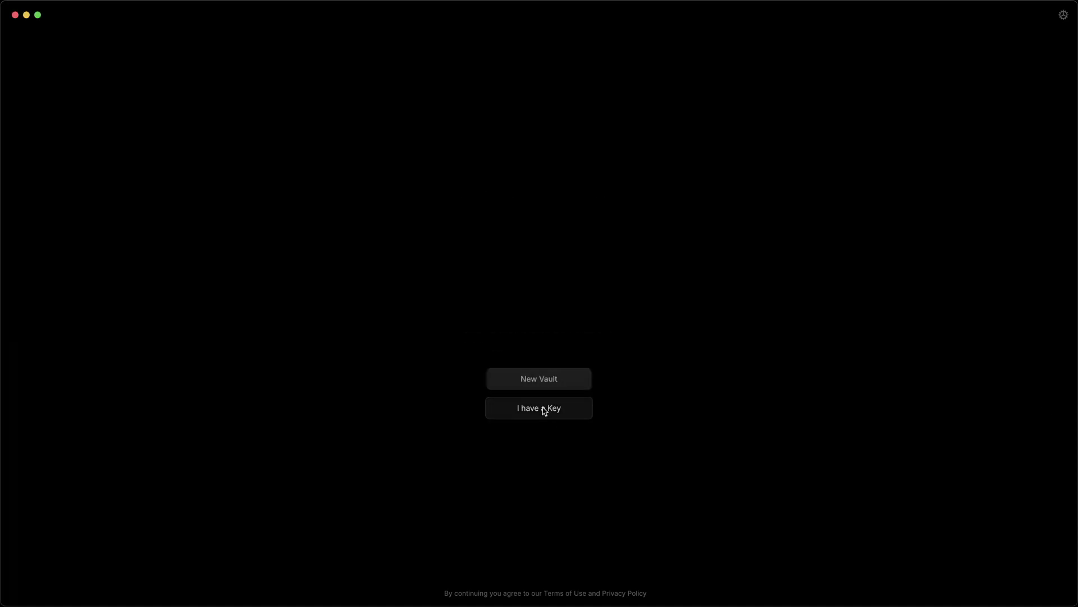
key("ctrl+v")
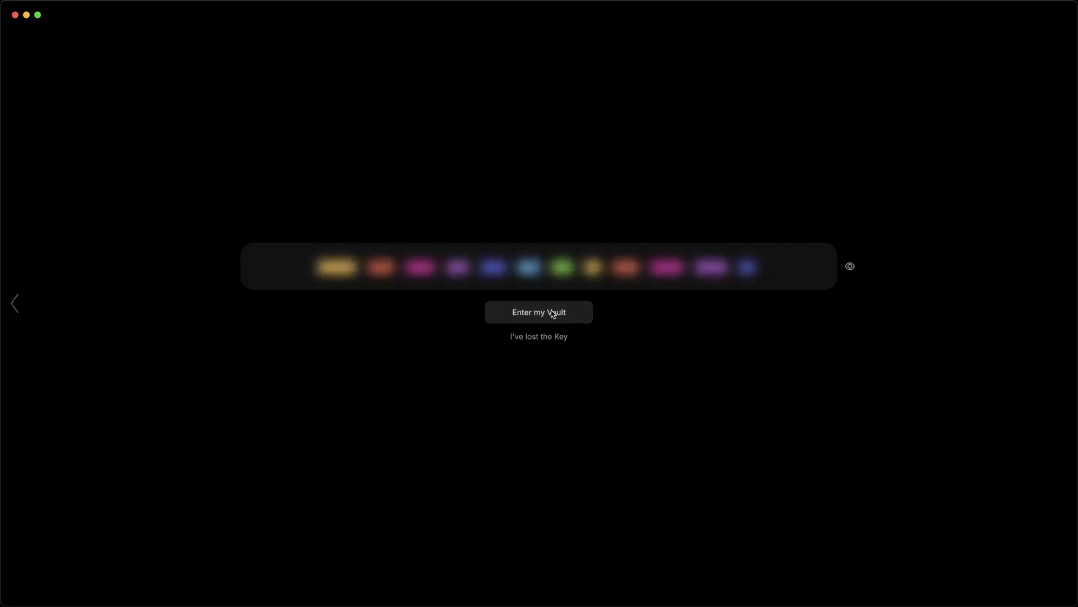
left_click(555, 313)
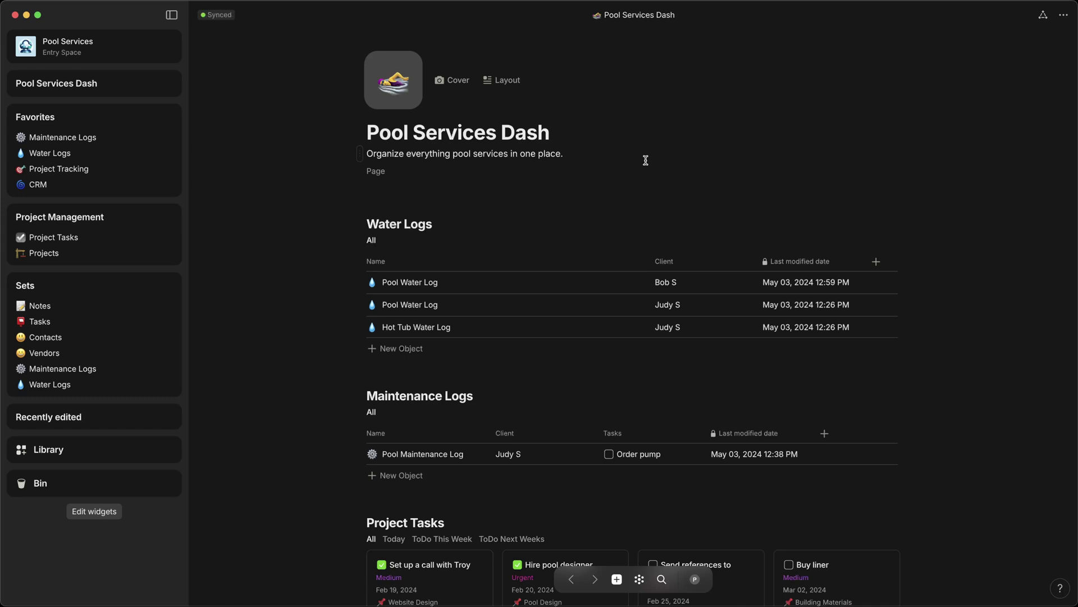
- Open the Water Log type from Library and inspect its default Water Log template
left_click(42, 450)
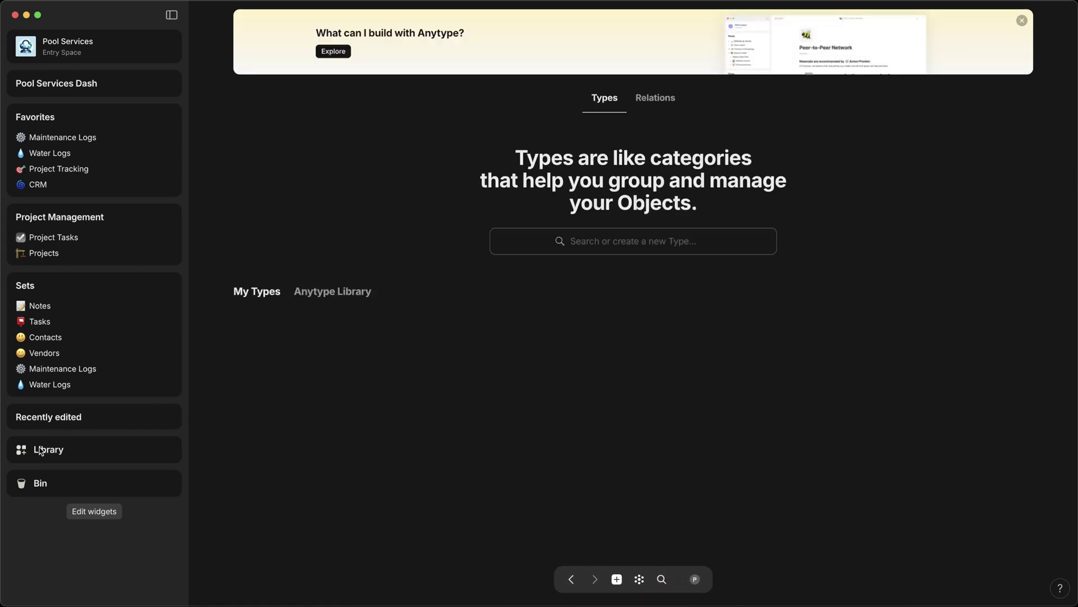
mouse_move(476, 326)
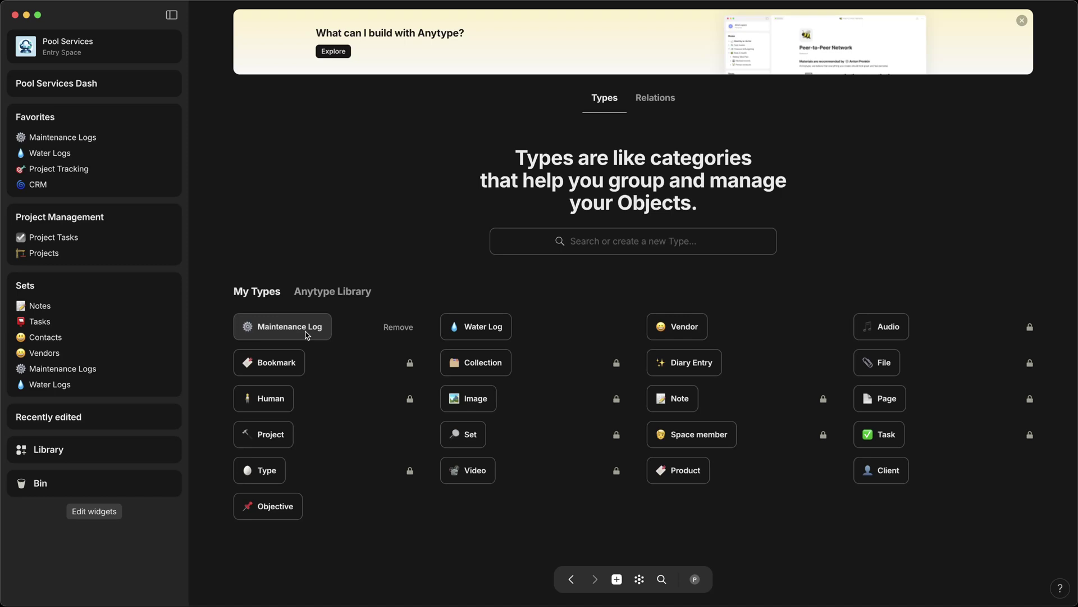
left_click(485, 326)
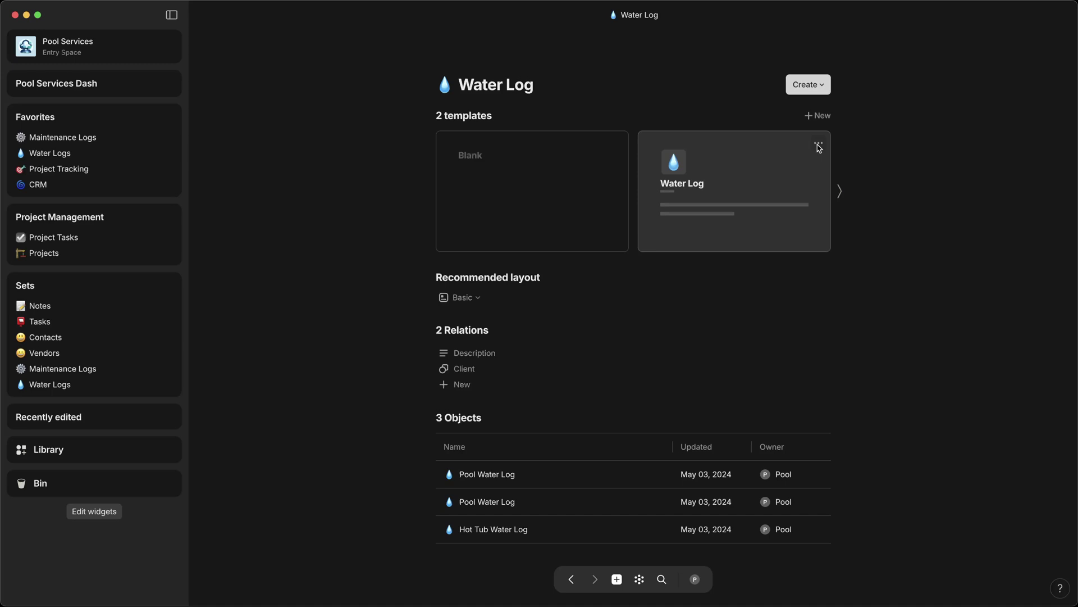
left_click(820, 145)
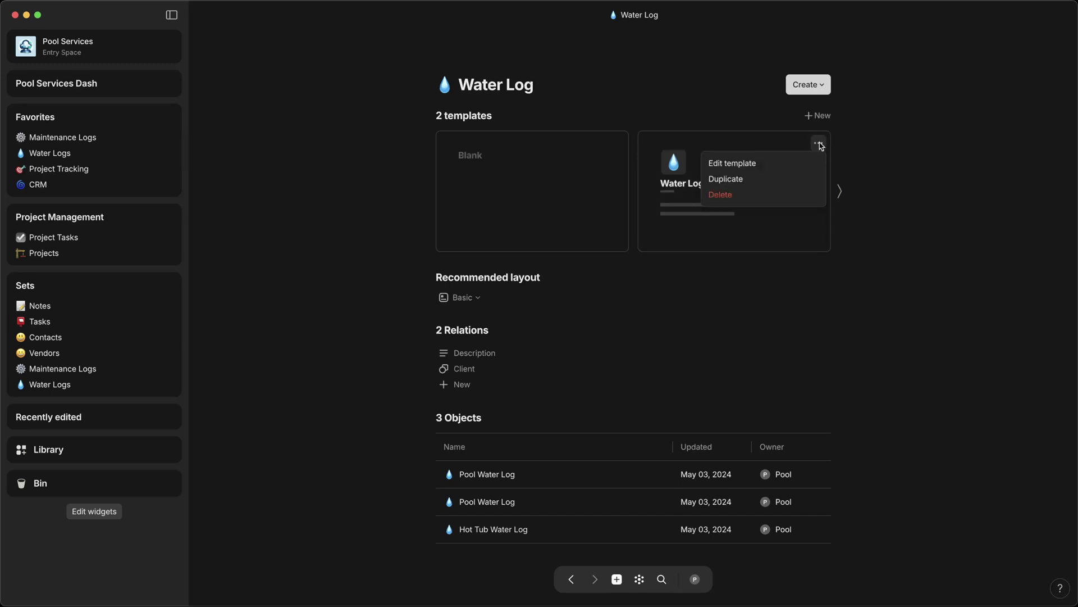
left_click(781, 165)
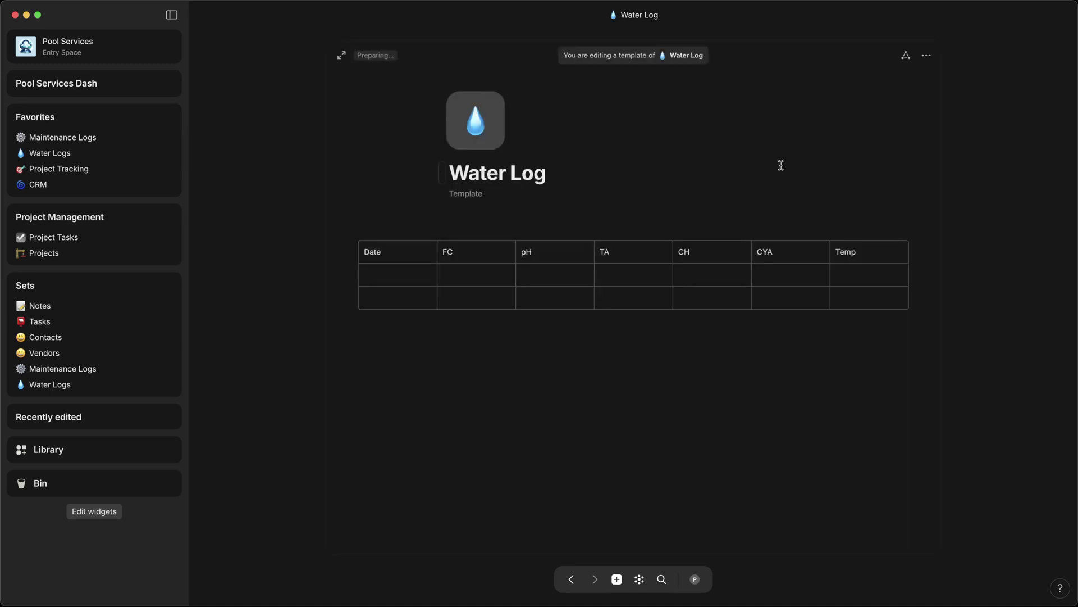
left_click(283, 136)
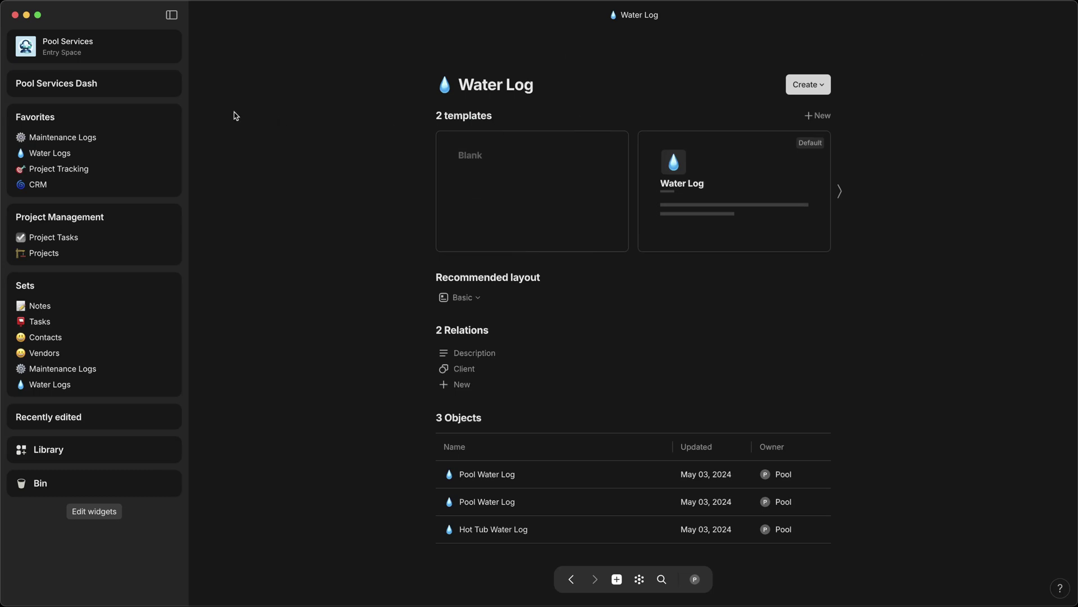
- Preview the first Pool Water Log entry in the Water Logs set
left_click(51, 153)
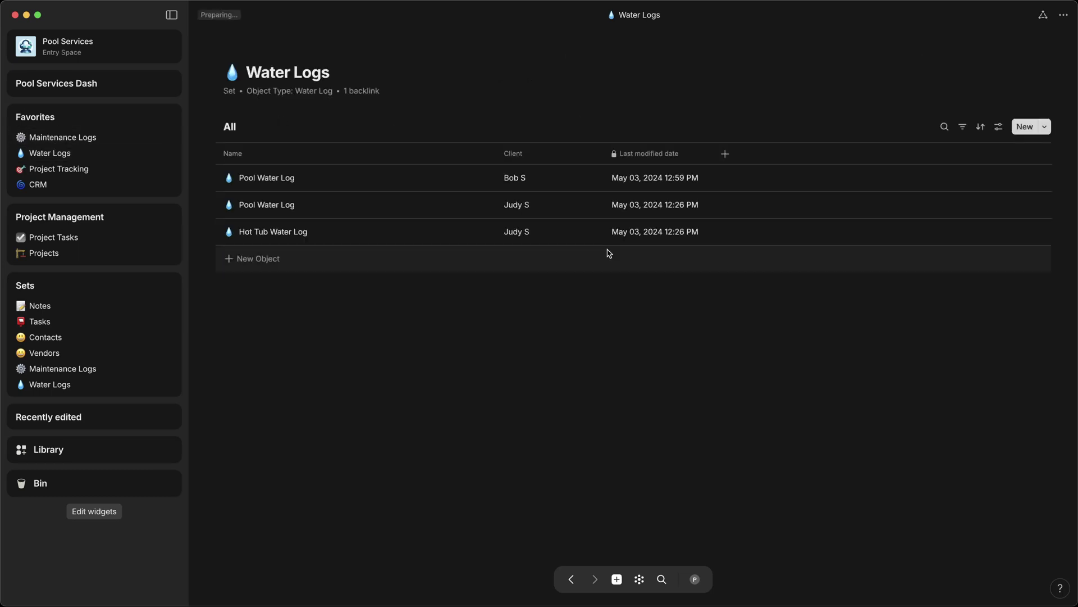
left_click(279, 179)
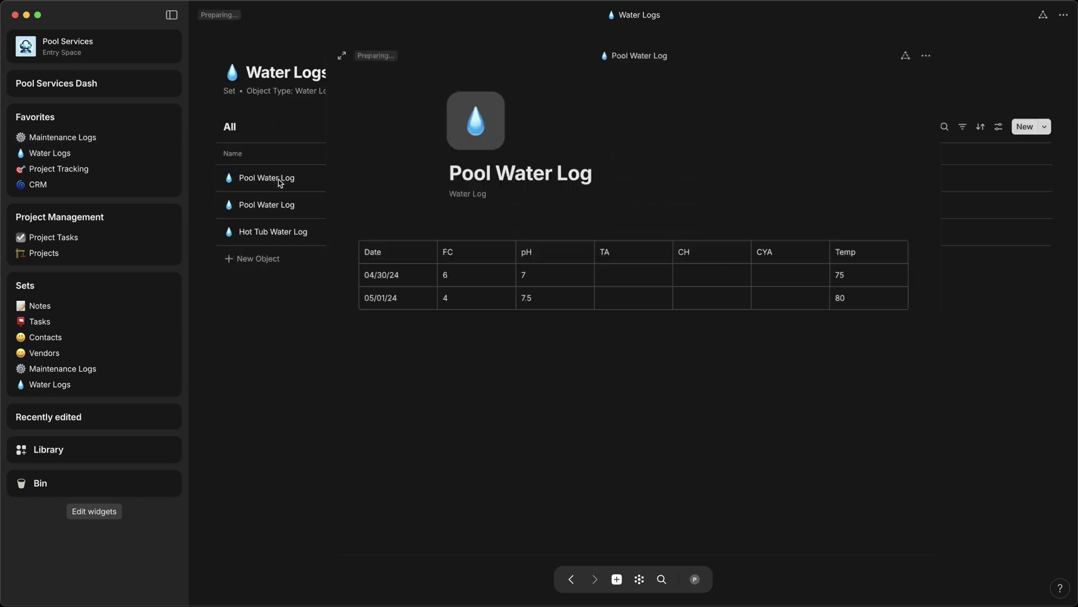
left_click(967, 328)
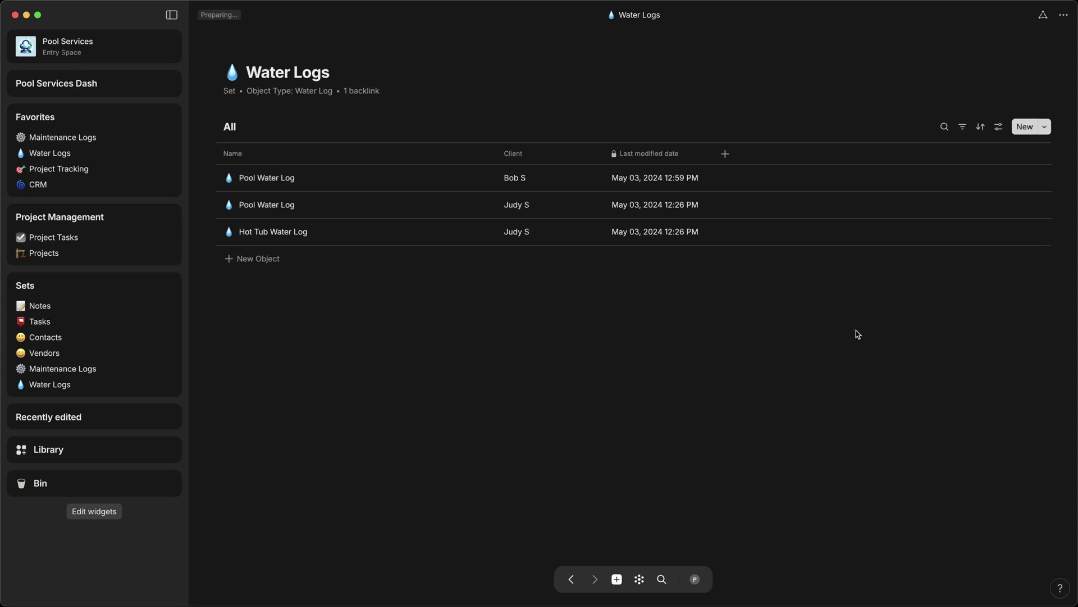
left_click(60, 138)
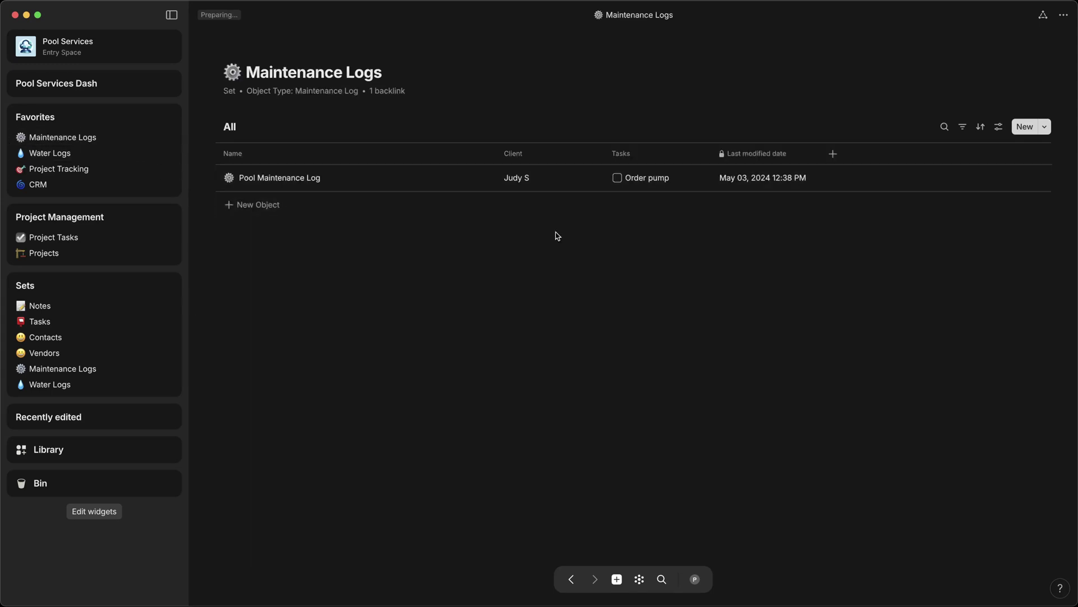
left_click(318, 179)
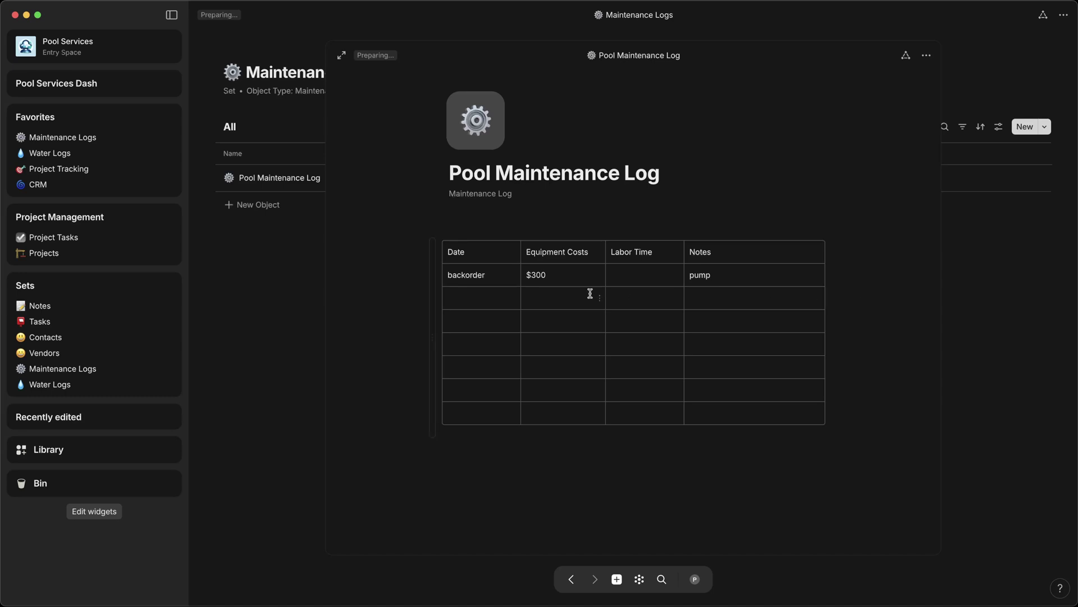
left_click(473, 301)
type("new")
left_click(296, 315)
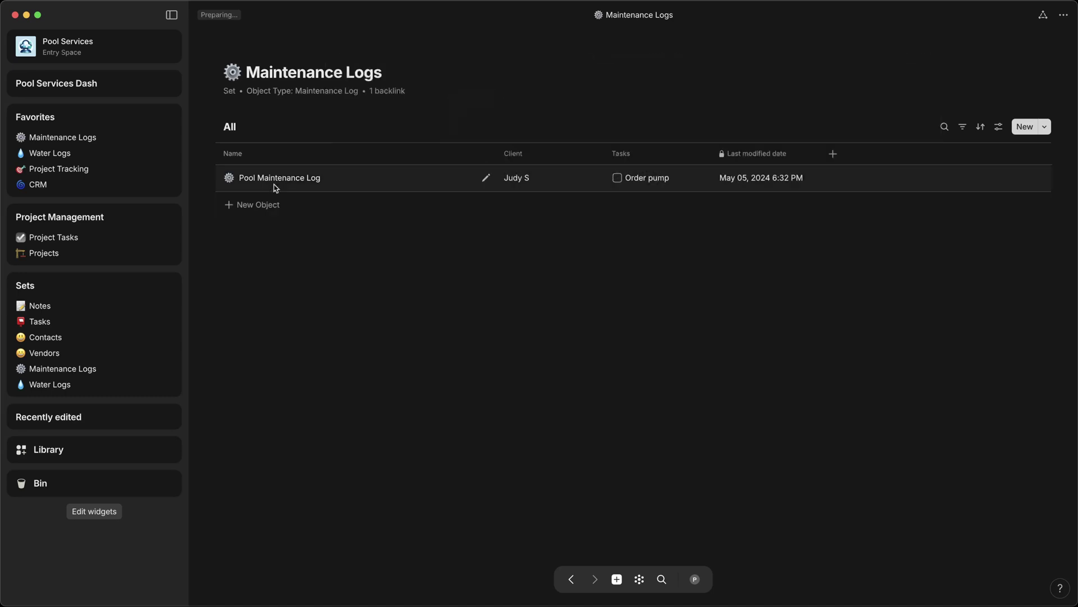
left_click(517, 178)
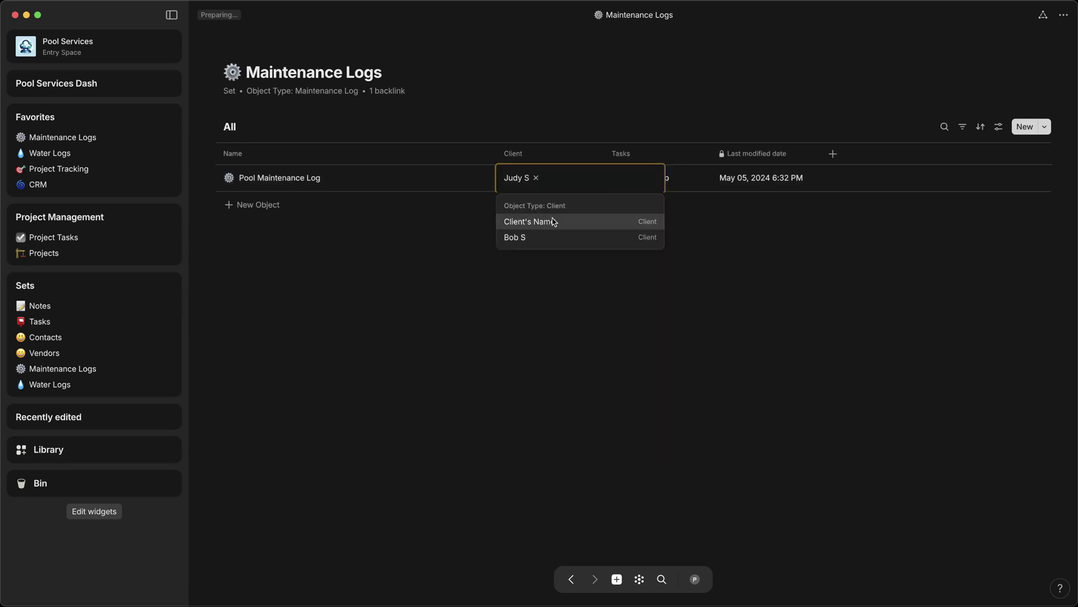
left_click(419, 270)
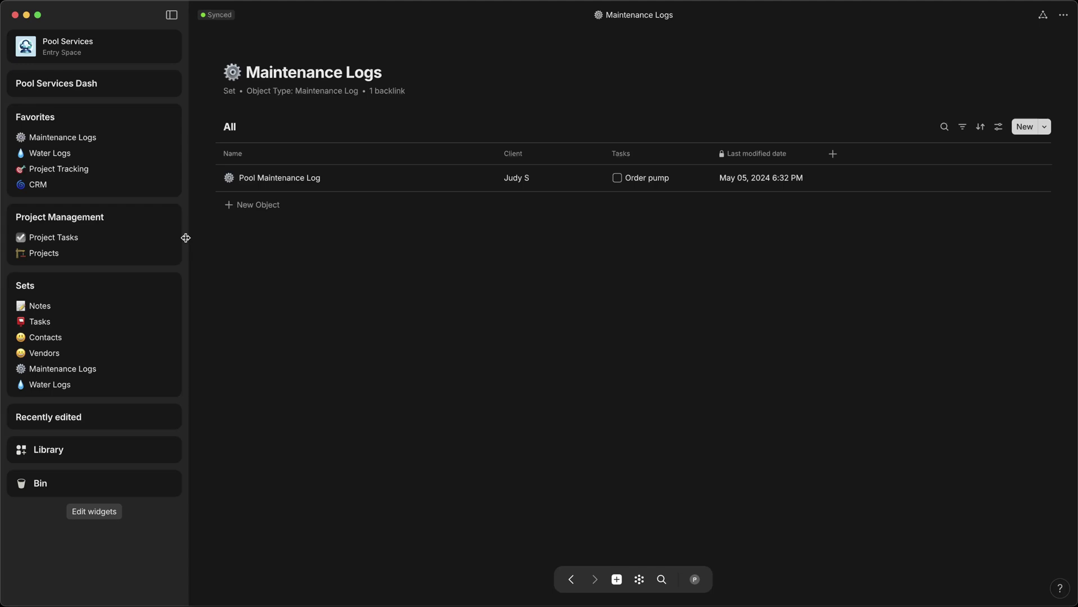
left_click(45, 449)
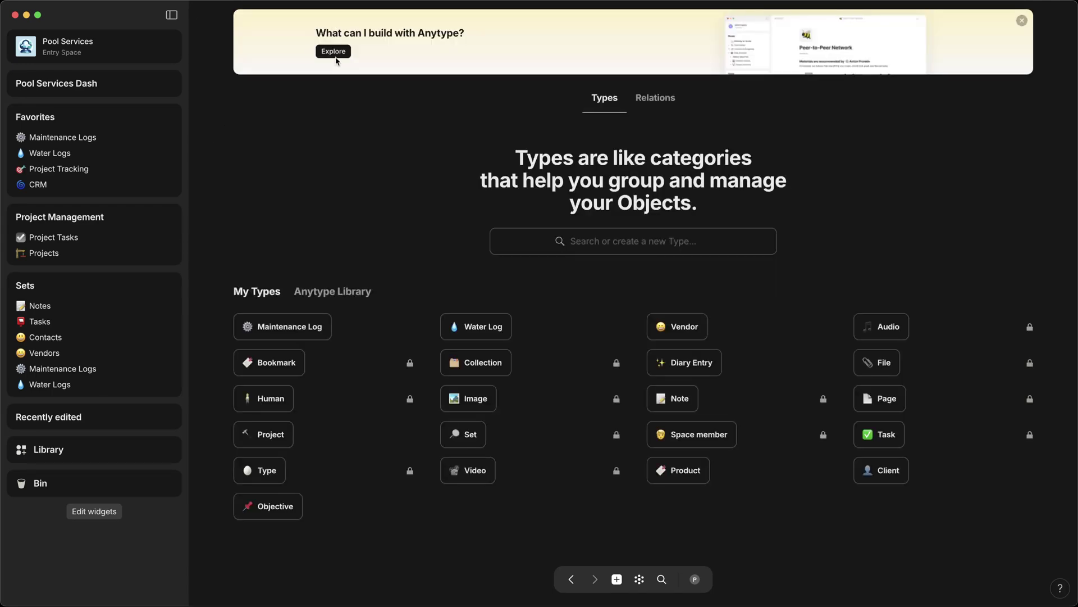
left_click(335, 53)
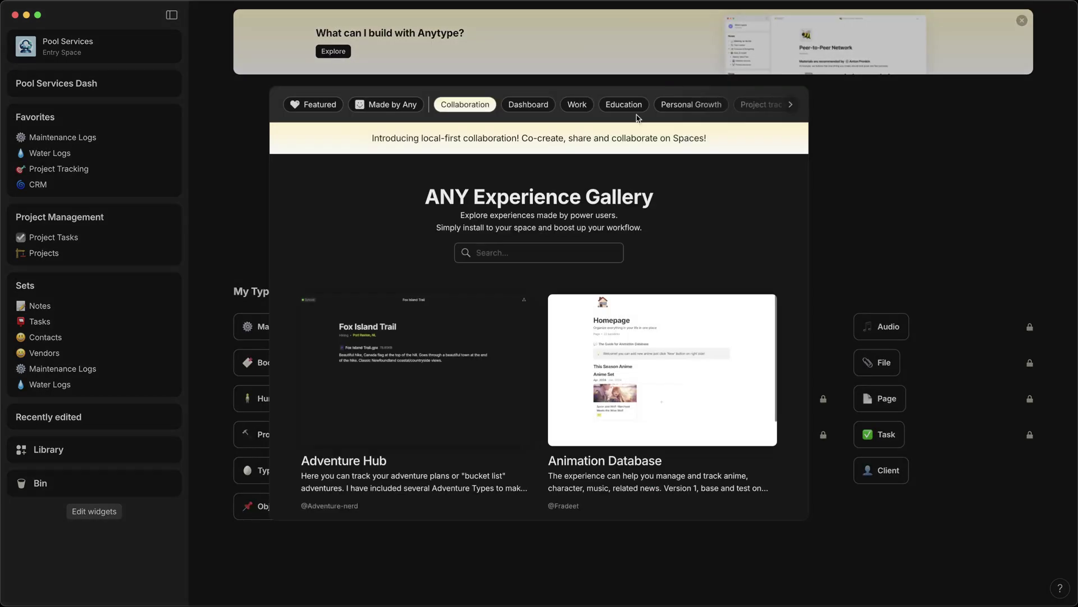
left_click(578, 104)
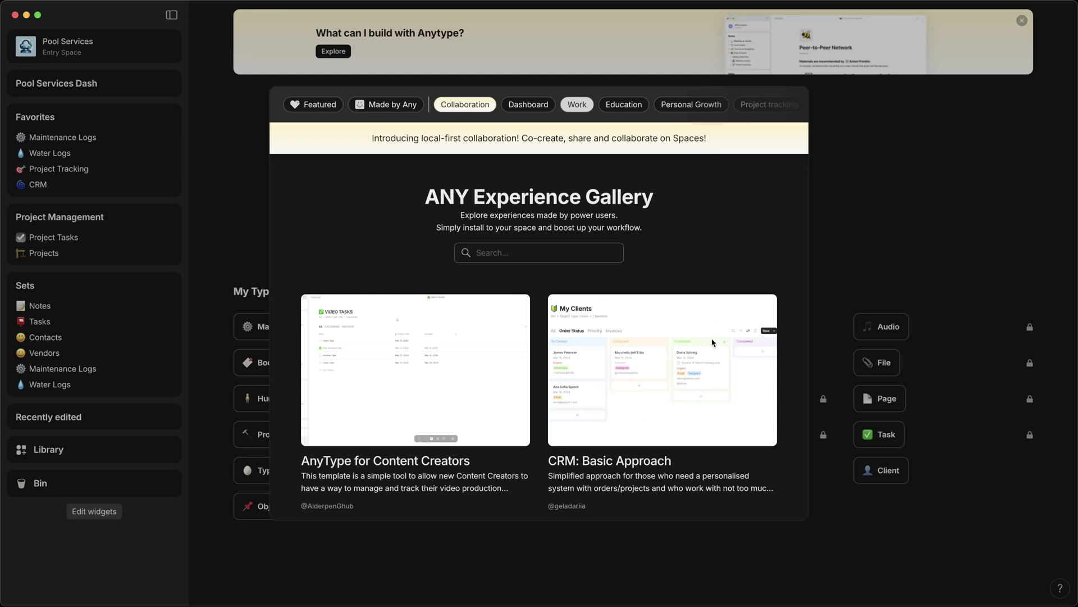
left_click(904, 202)
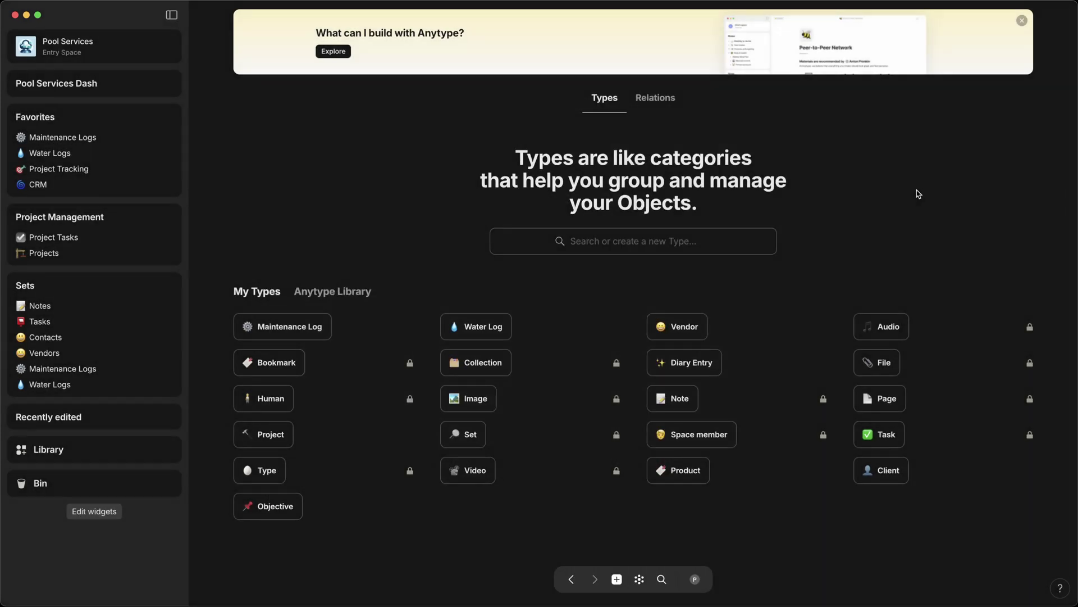
left_click(38, 185)
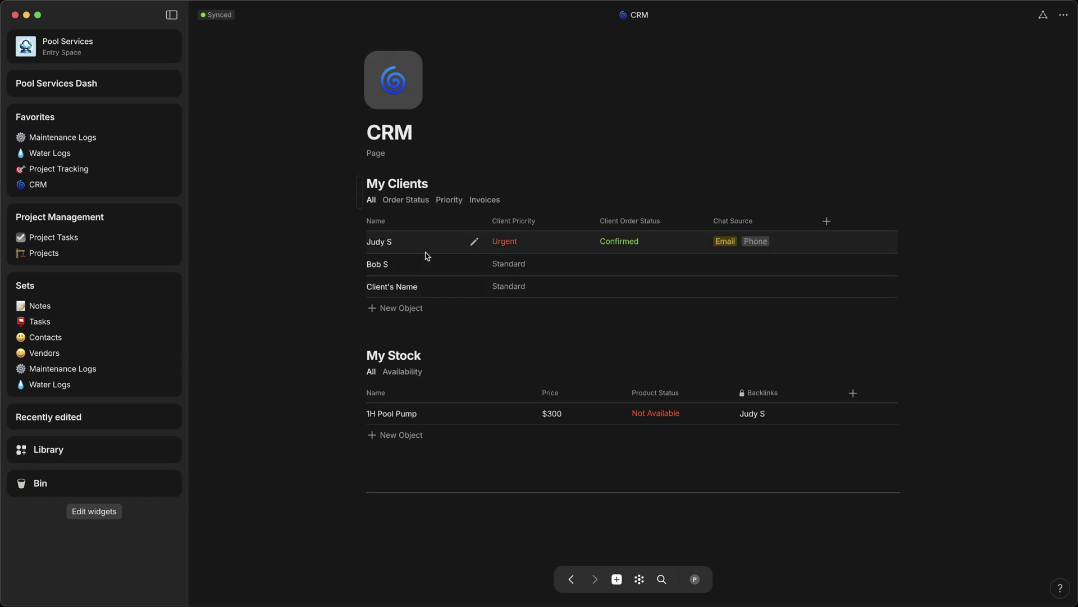
mouse_move(422, 242)
left_click(422, 246)
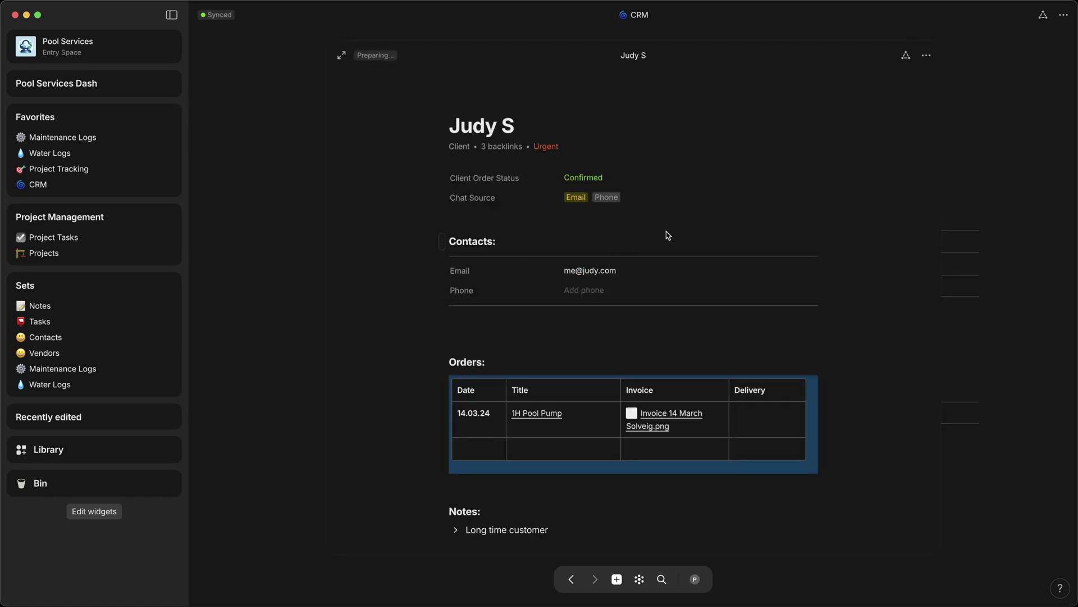
scroll(668, 234, "down", 3)
scroll(668, 235, "up", 5)
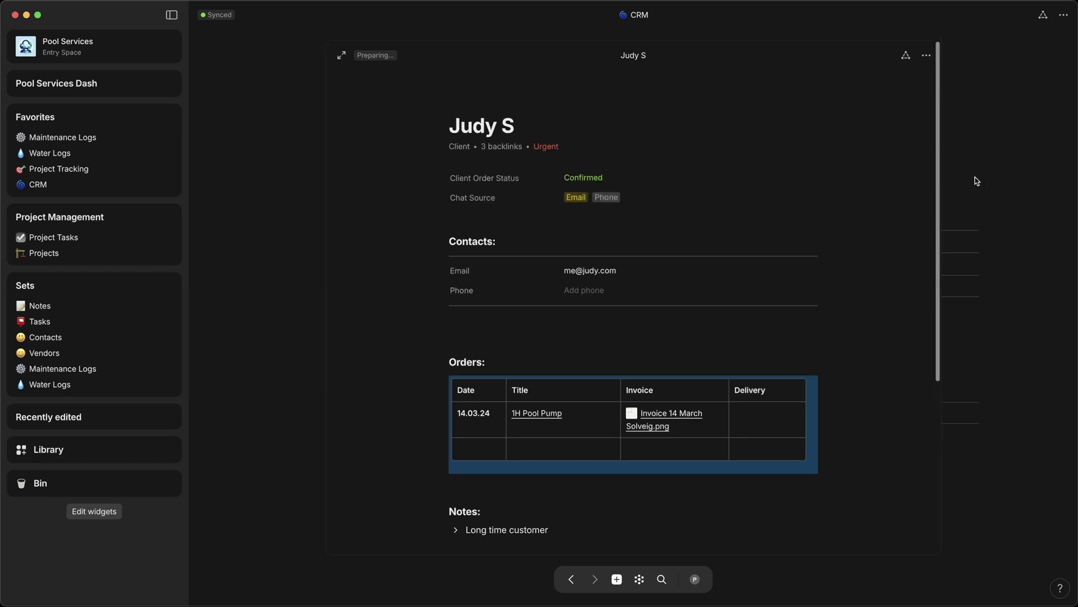
left_click(1020, 148)
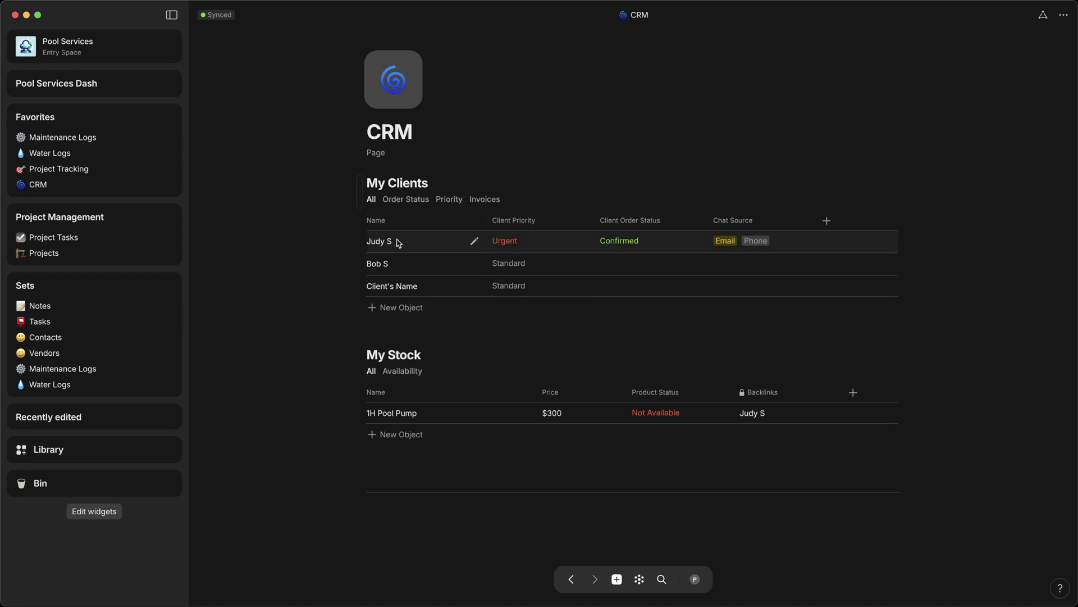
scroll(405, 246, "down", 1)
left_click(405, 245)
scroll(568, 366, "down", 5)
scroll(568, 366, "down", 1)
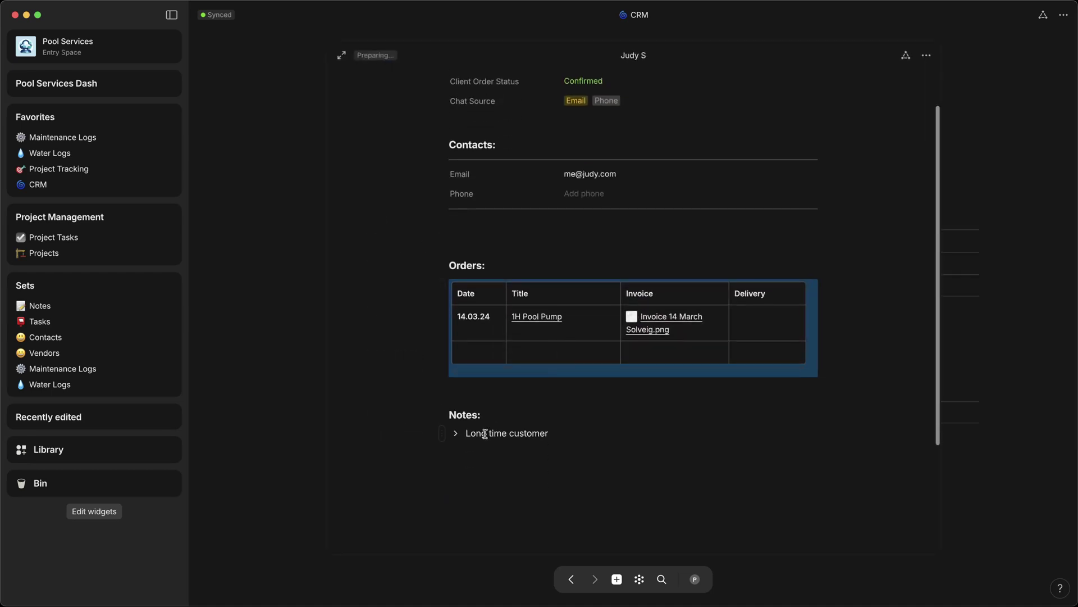
left_click(1019, 144)
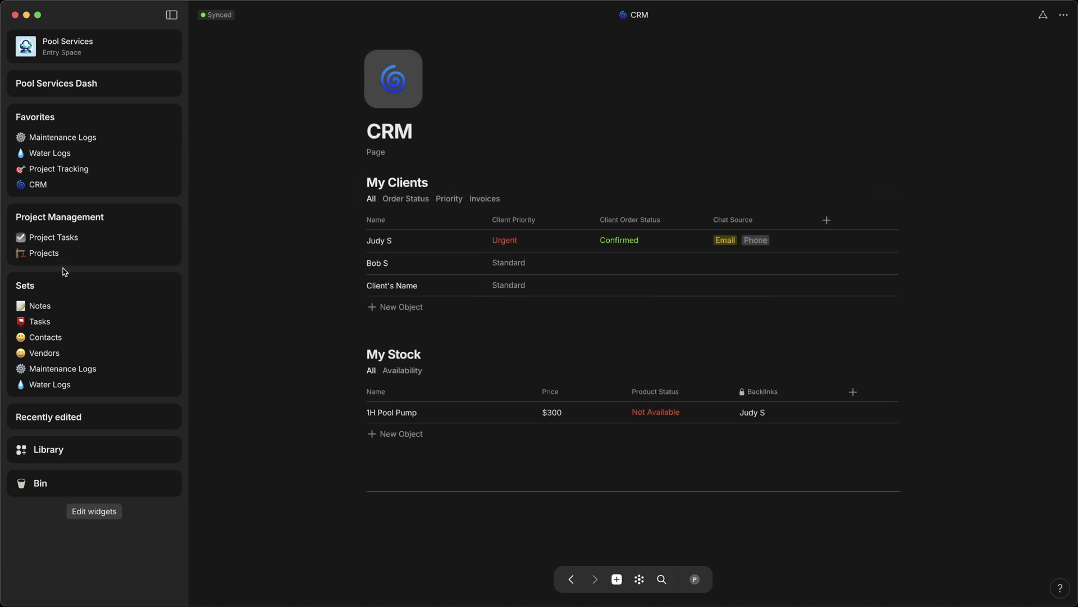
left_click(40, 306)
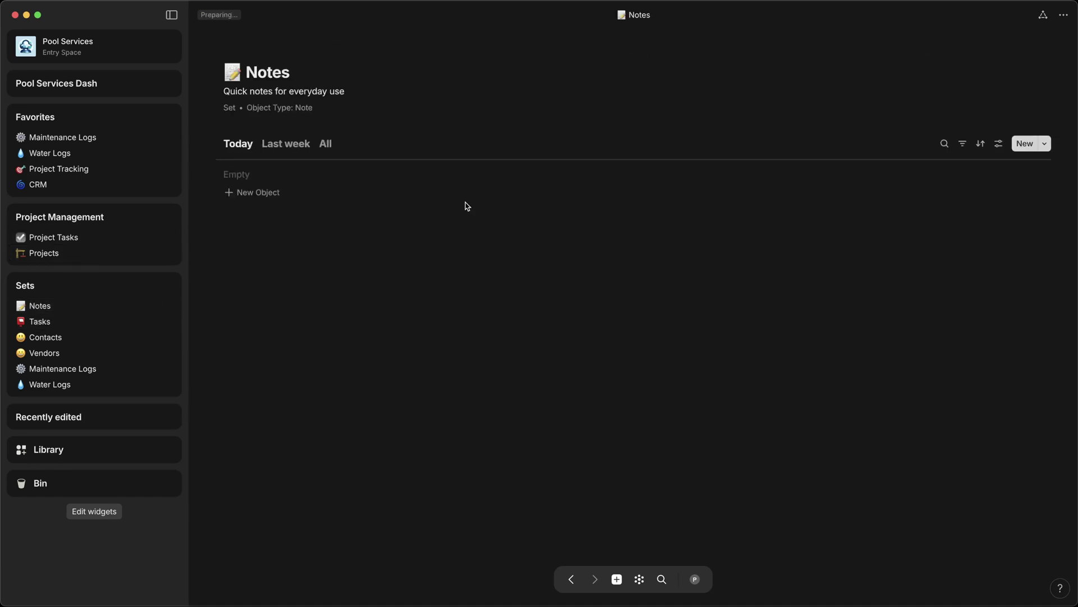
mouse_move(58, 169)
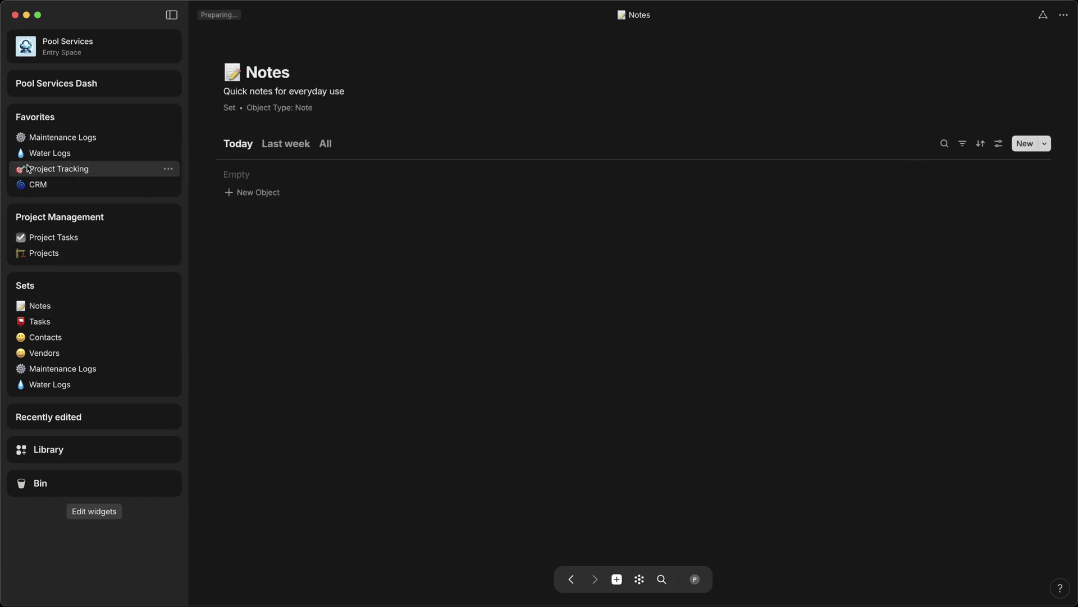
left_click(38, 185)
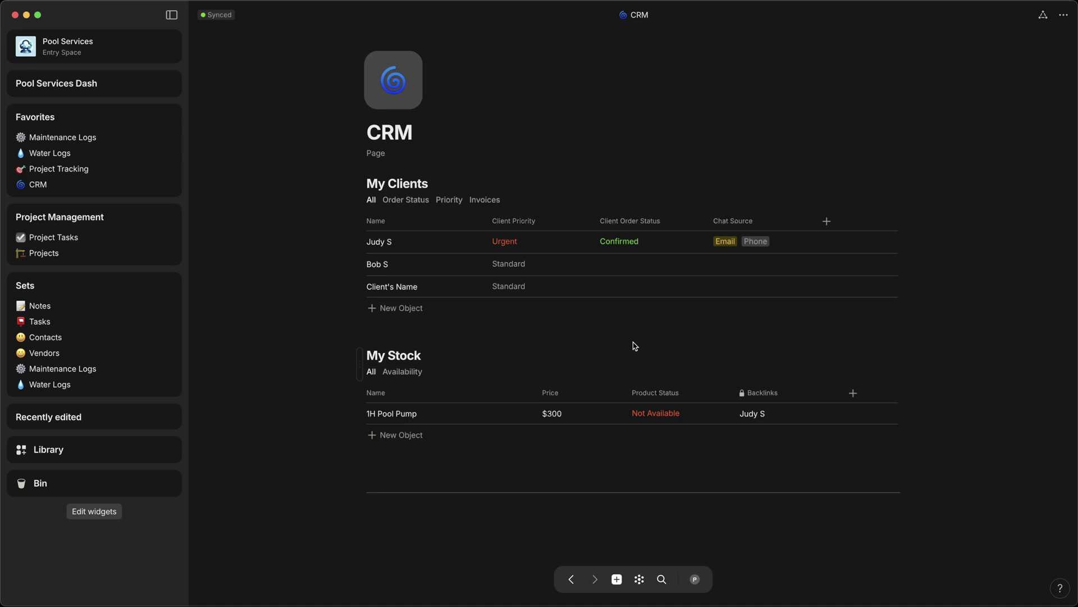
- Open Project Tracking from the Projects page and preview the Pool Renovation project
left_click(44, 253)
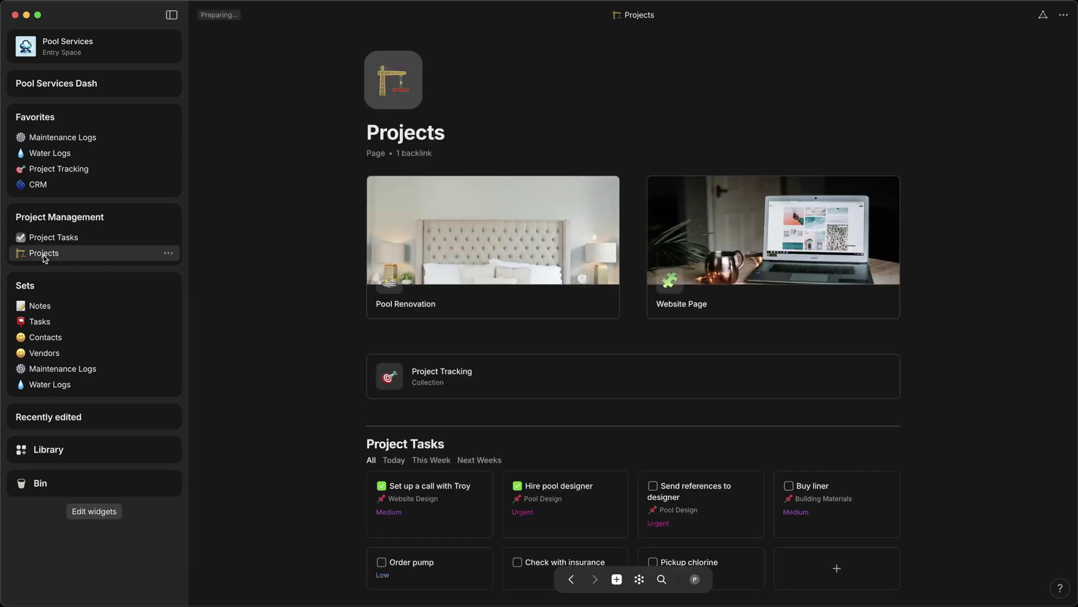
scroll(938, 321, "down", 3)
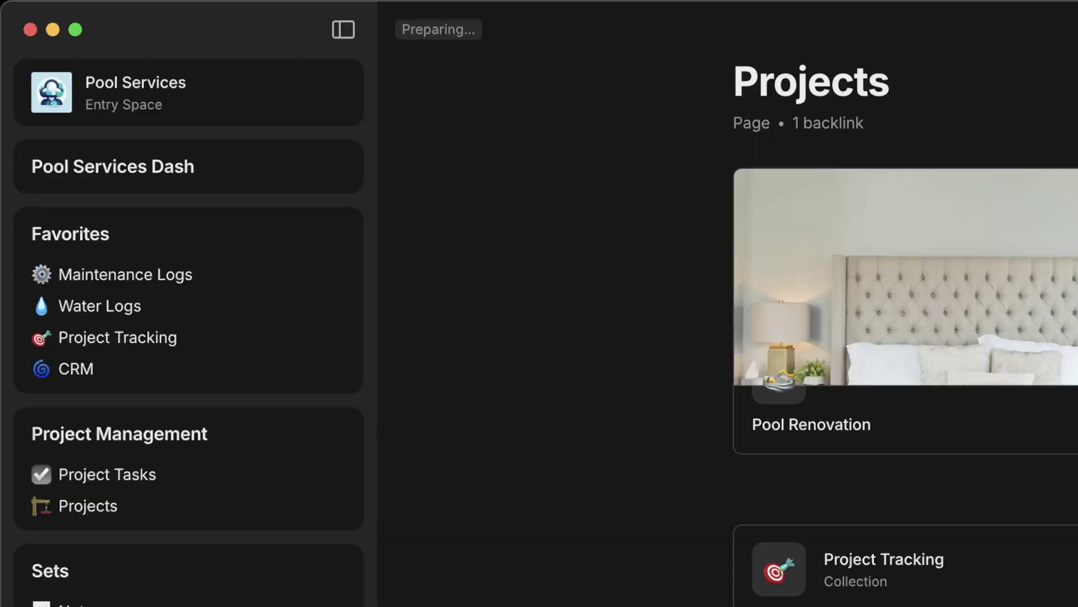
scroll(915, 365, "up", 3)
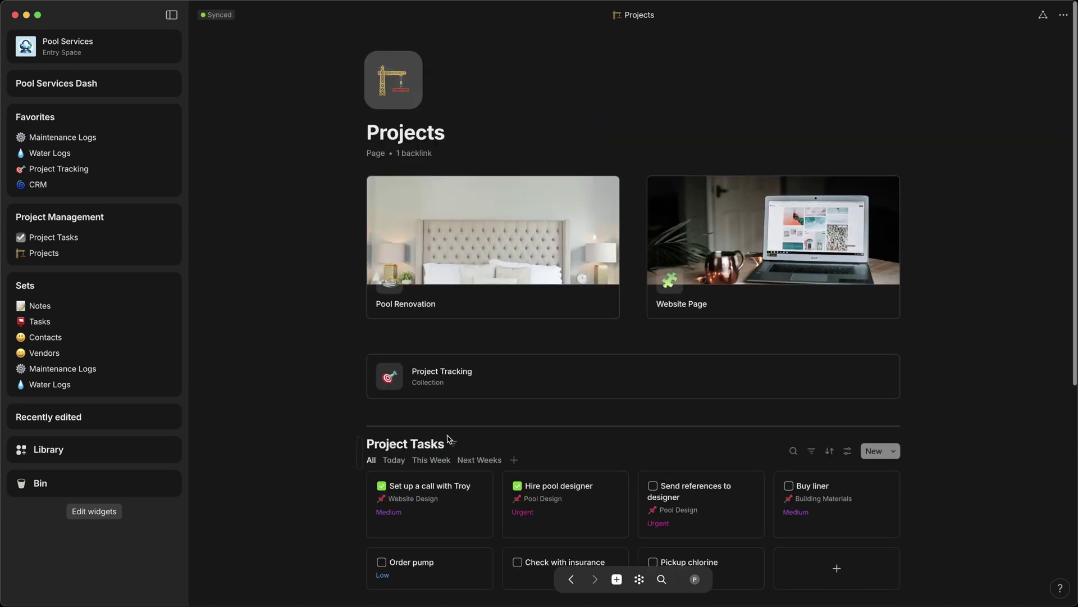
left_click(412, 378)
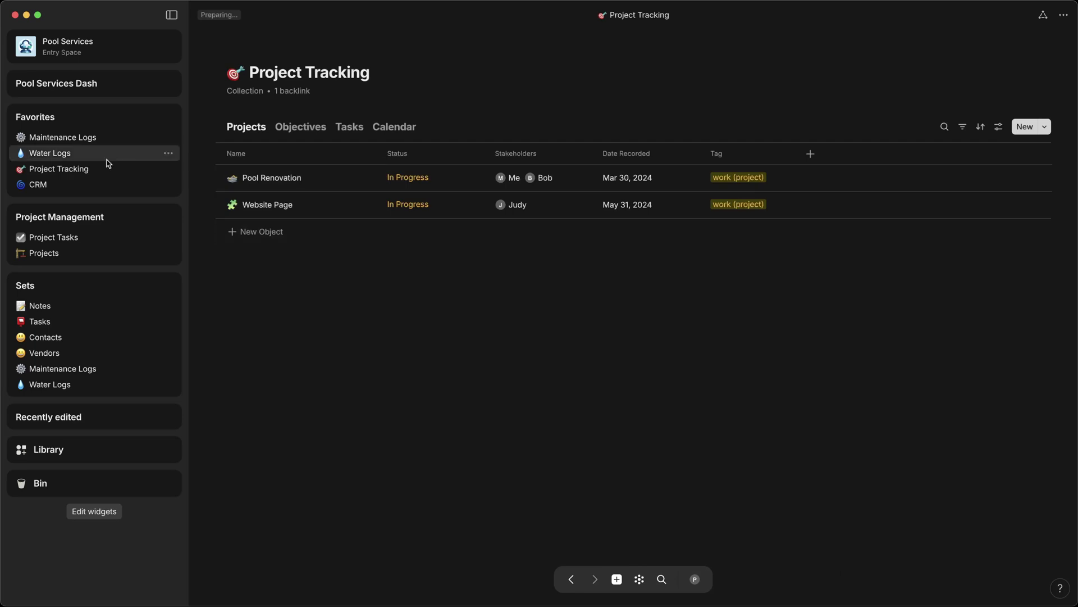
left_click(312, 178)
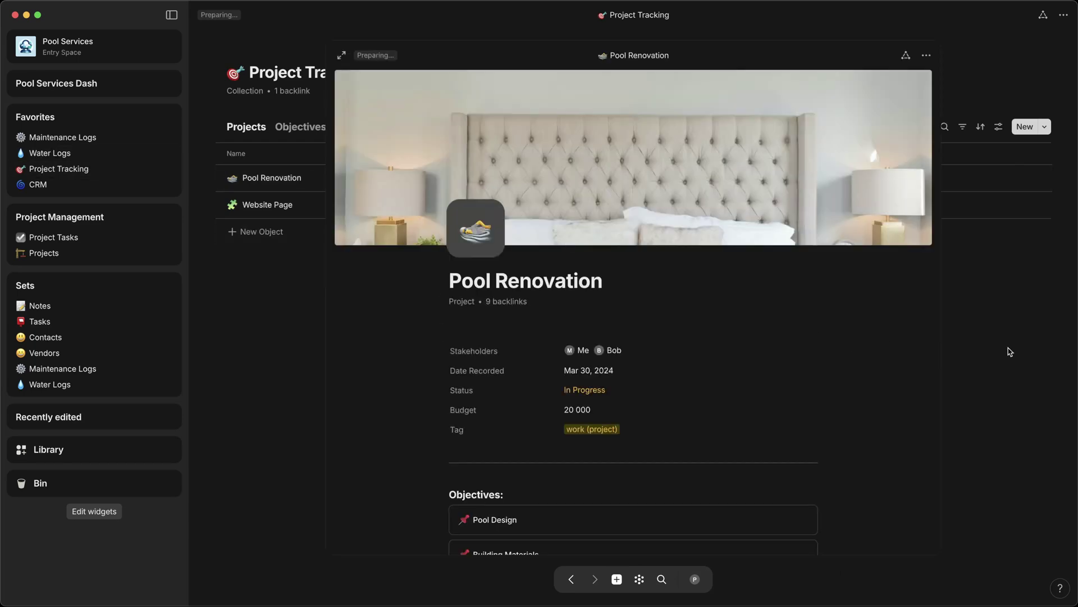
left_click(1029, 347)
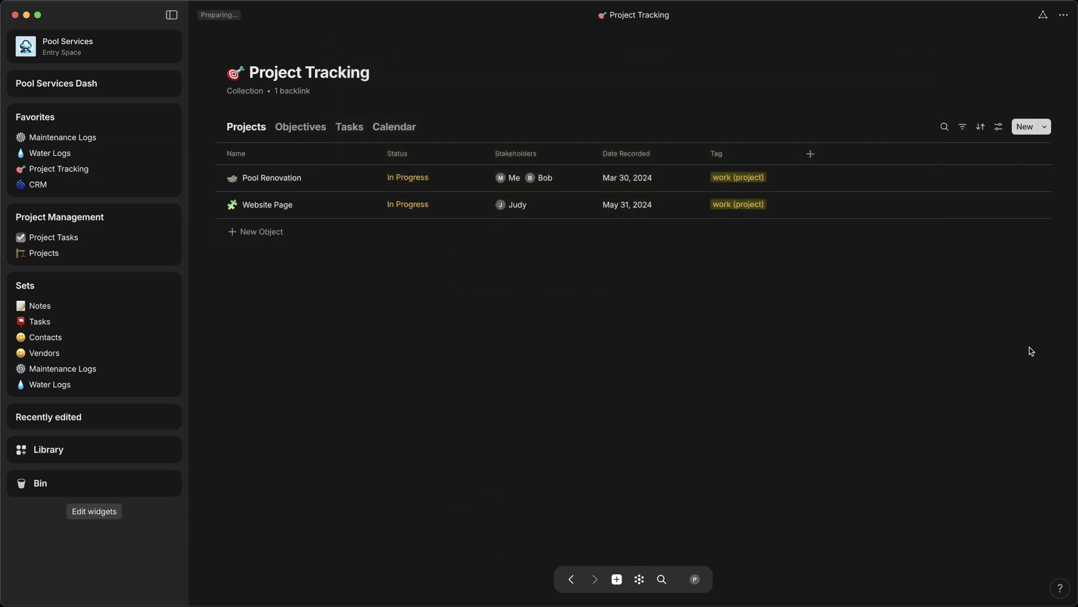
- Create a new Vendor object in the Vendors set and preview its Prices and Schedule tables
left_click(52, 350)
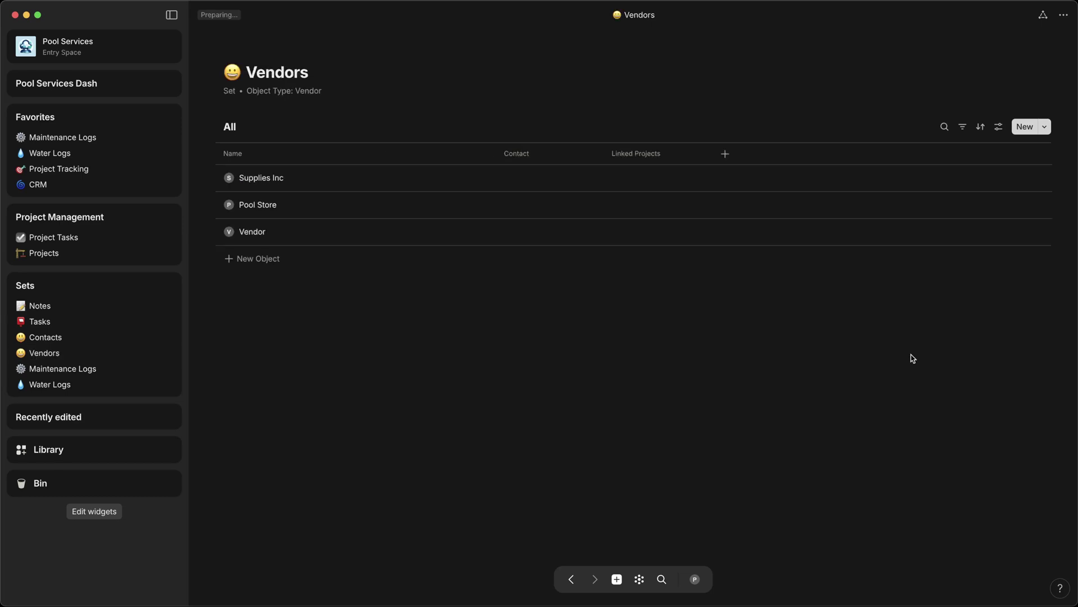
left_click(260, 259)
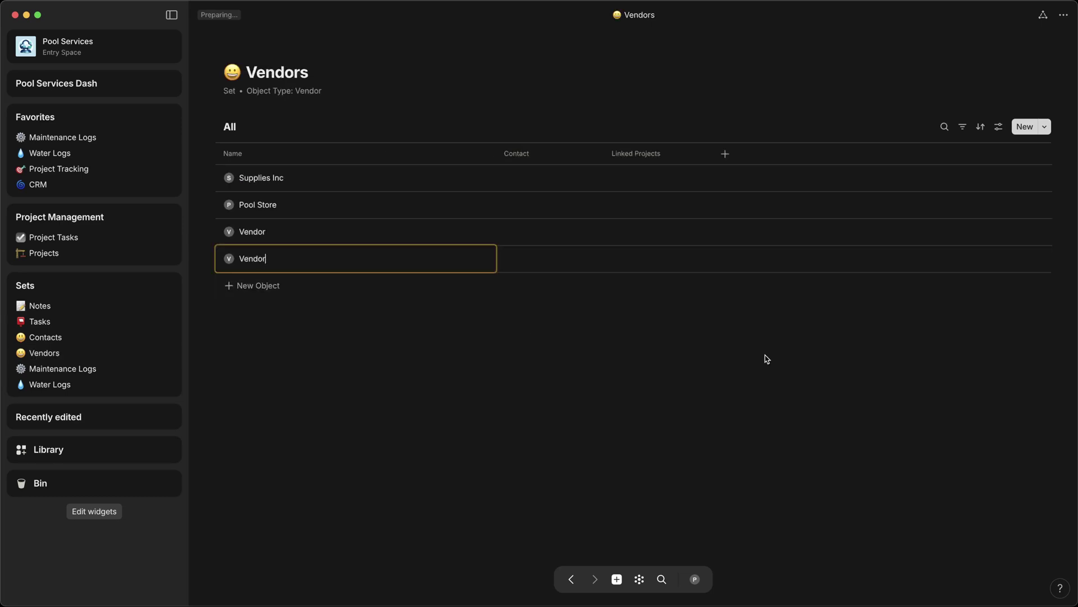
left_click(394, 314)
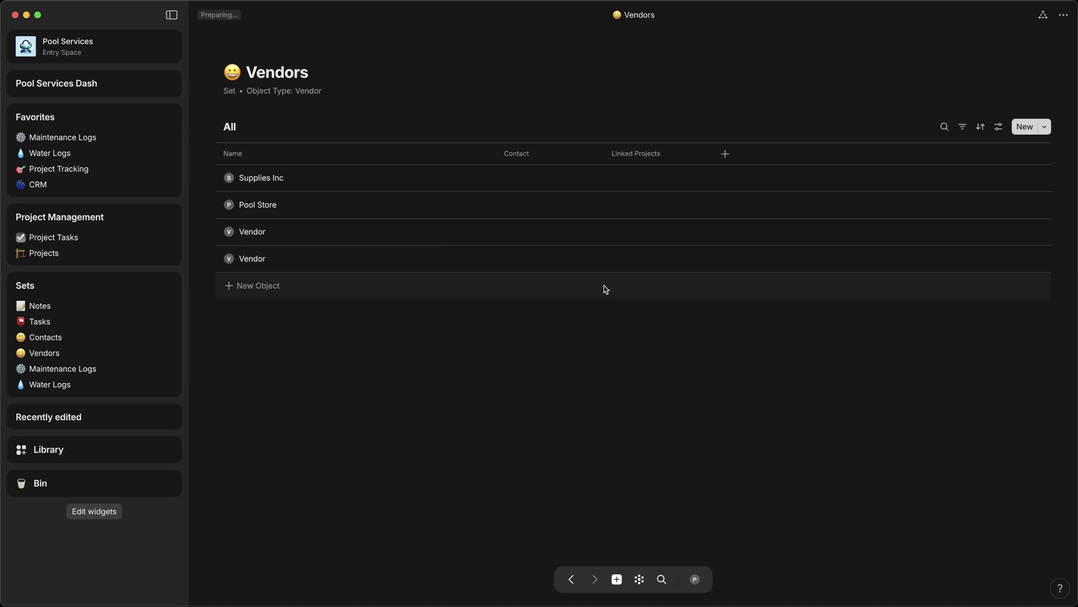
left_click(296, 260)
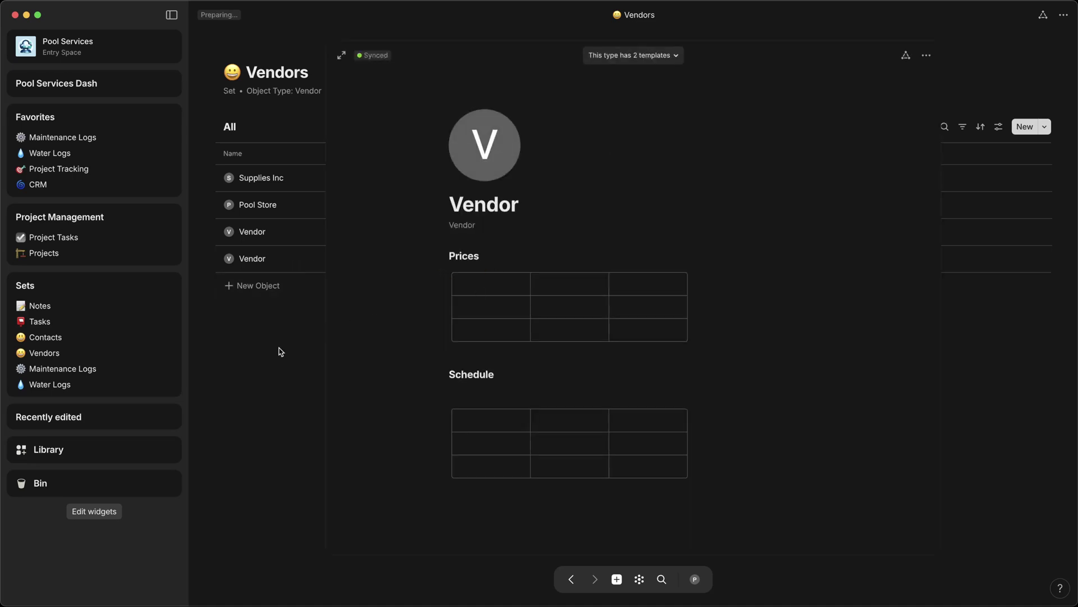
left_click(247, 360)
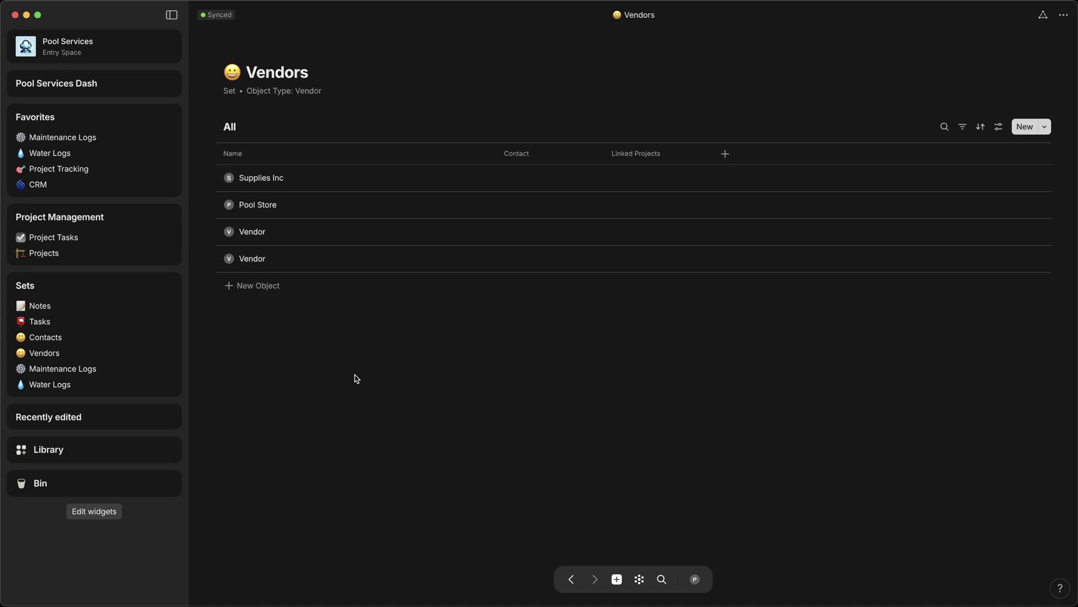
mouse_move(92, 353)
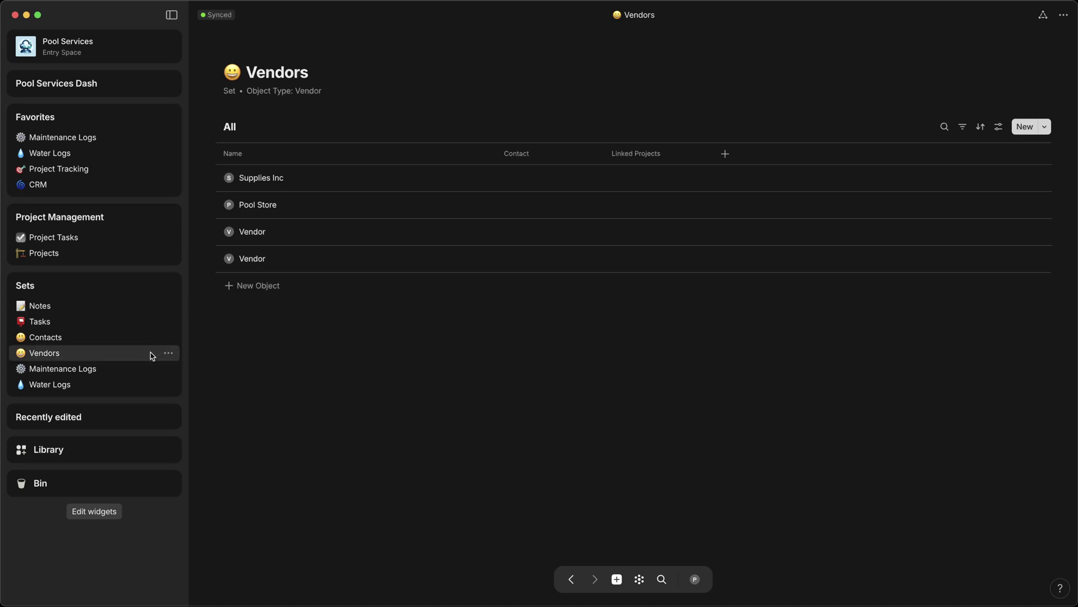
- Check the Pool Services Dash sync status, confirming it is synced with the self-hosted network
left_click(54, 85)
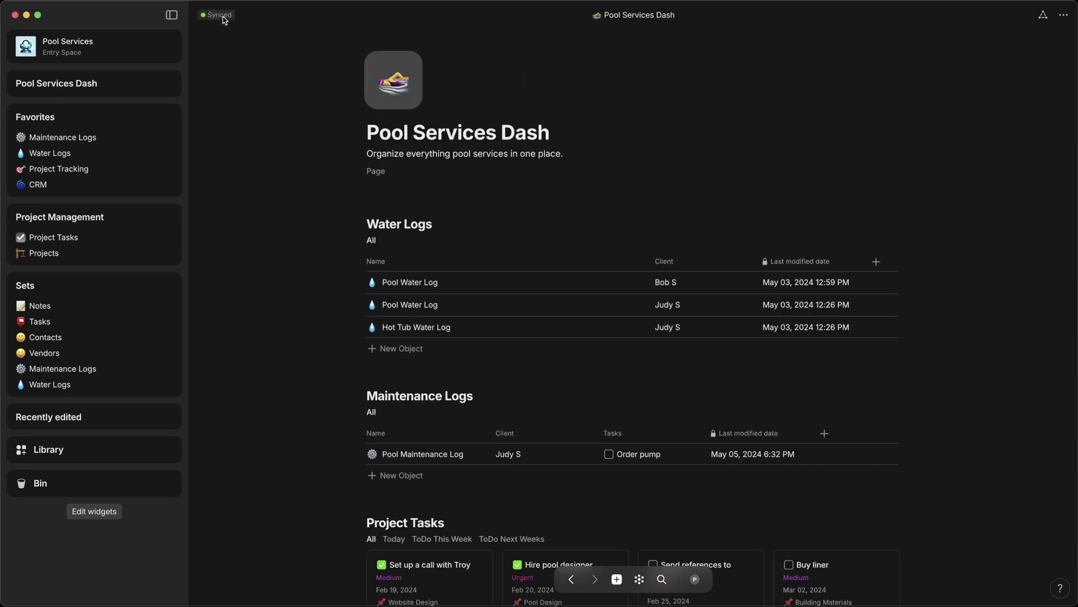
left_click(224, 17)
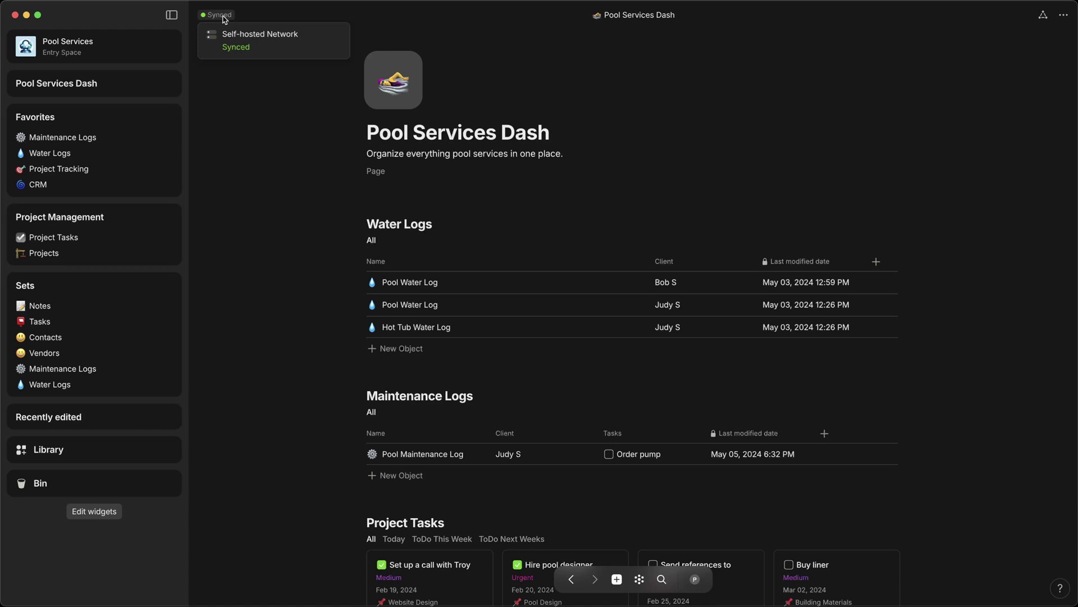
left_click(238, 154)
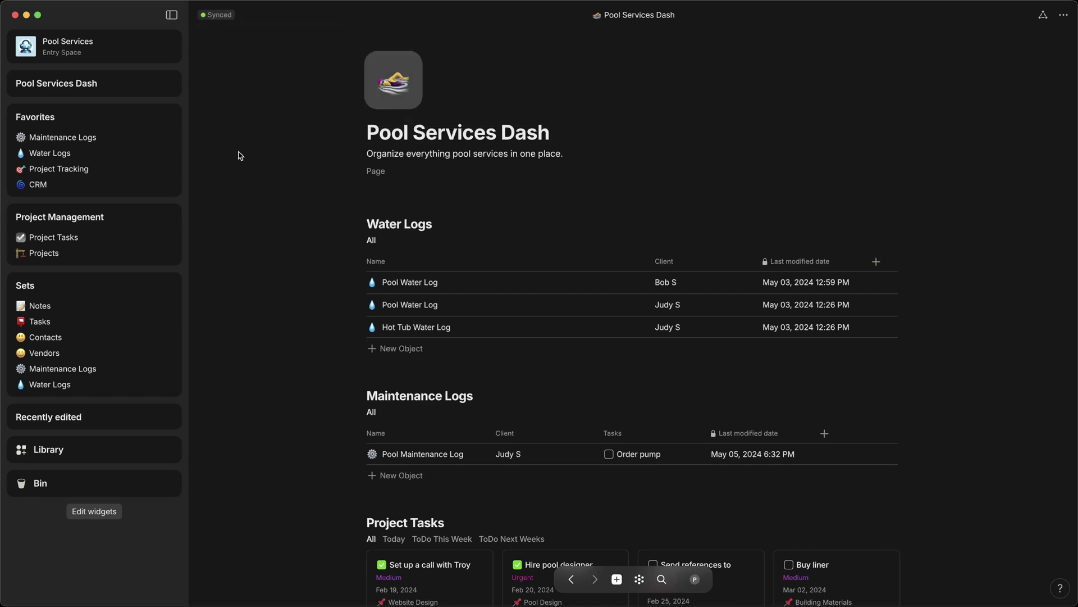
left_click(401, 289)
- Tick the Order pump checkbox in the Dash page's Project Tasks list
left_click(287, 237)
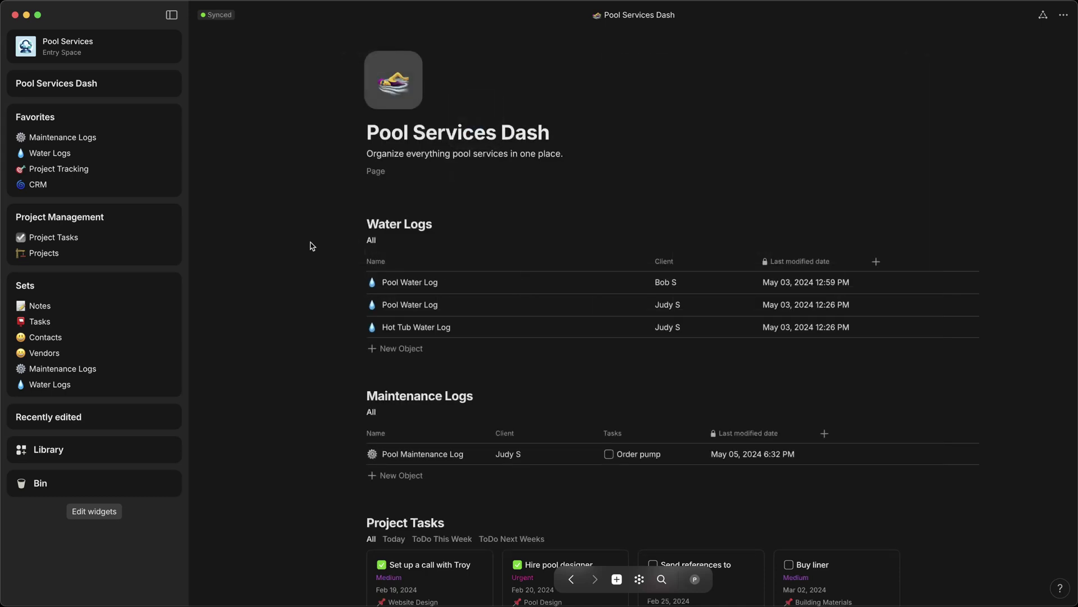
left_click(411, 452)
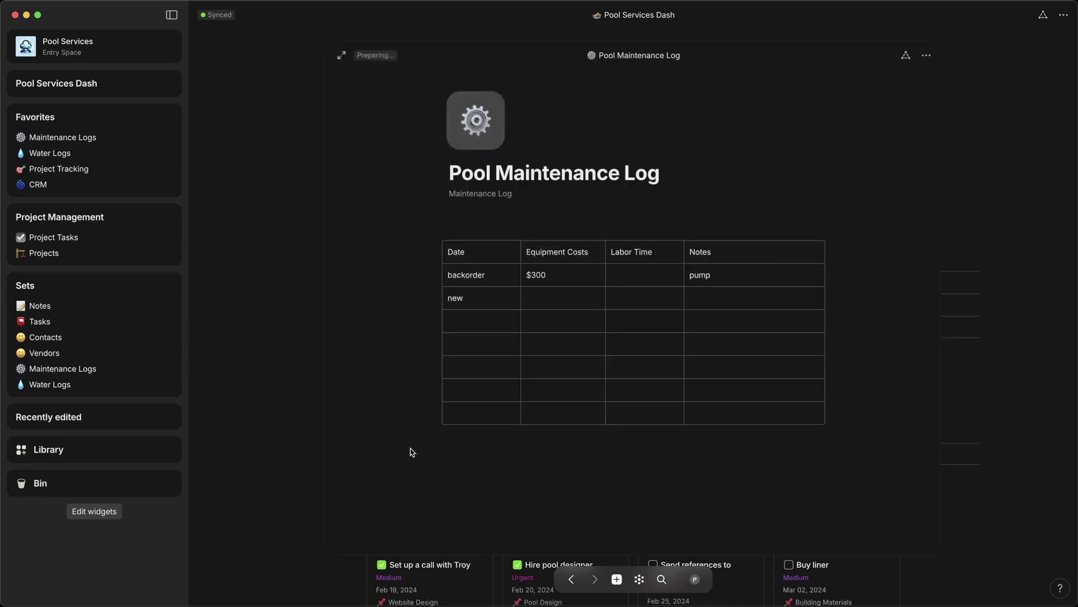
left_click(214, 248)
scroll(480, 297, "down", 2)
scroll(480, 297, "down", 3)
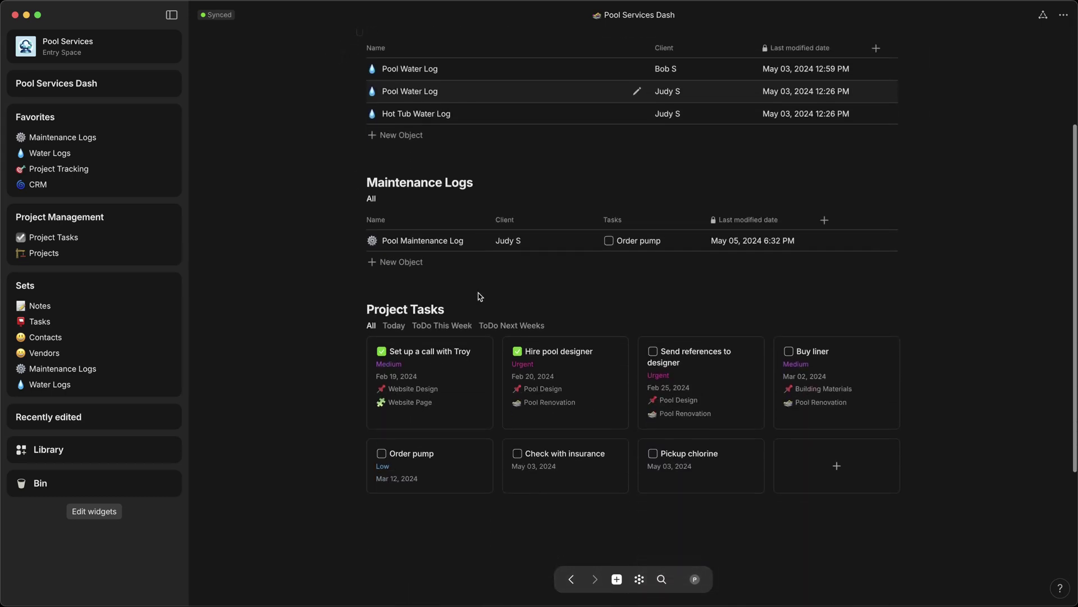
left_click(382, 446)
scroll(298, 324, "up", 1)
scroll(298, 324, "up", 4)
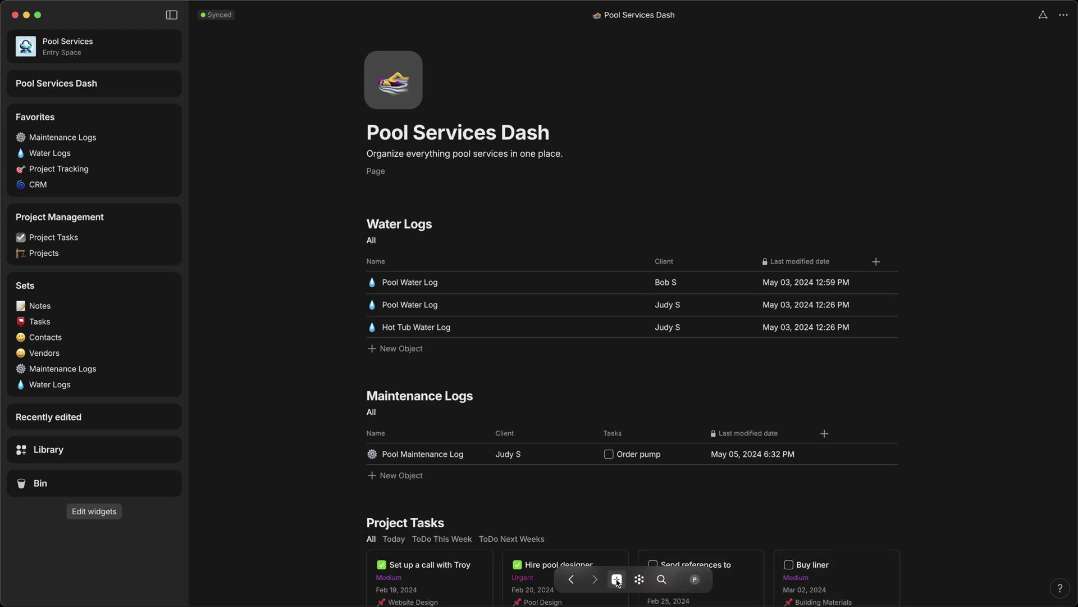
- Open Settings from the space menu and view the Key page under Vault & Key
left_click(695, 581)
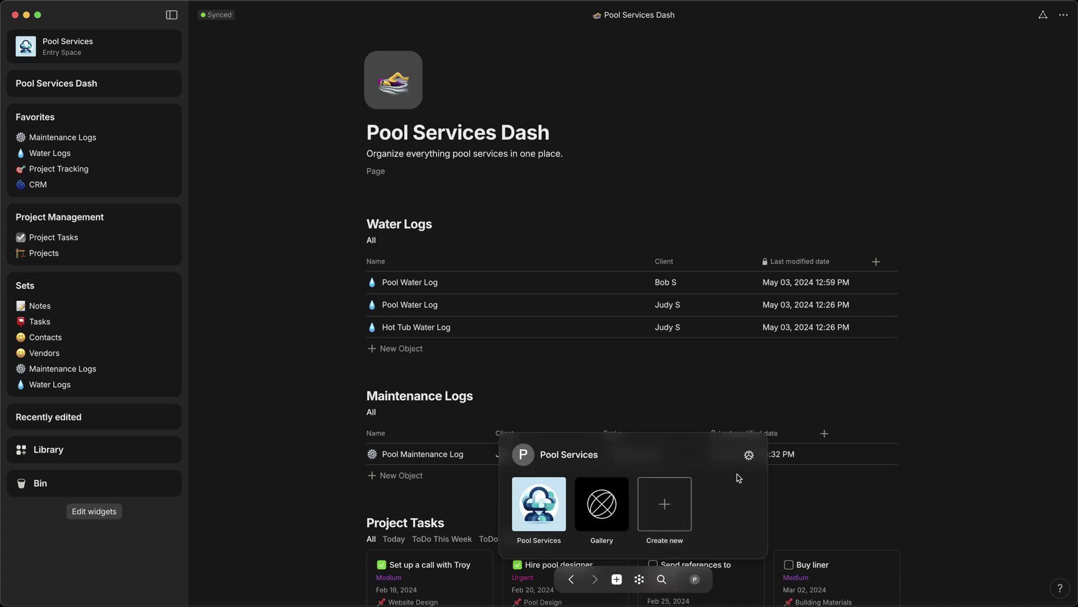
left_click(751, 458)
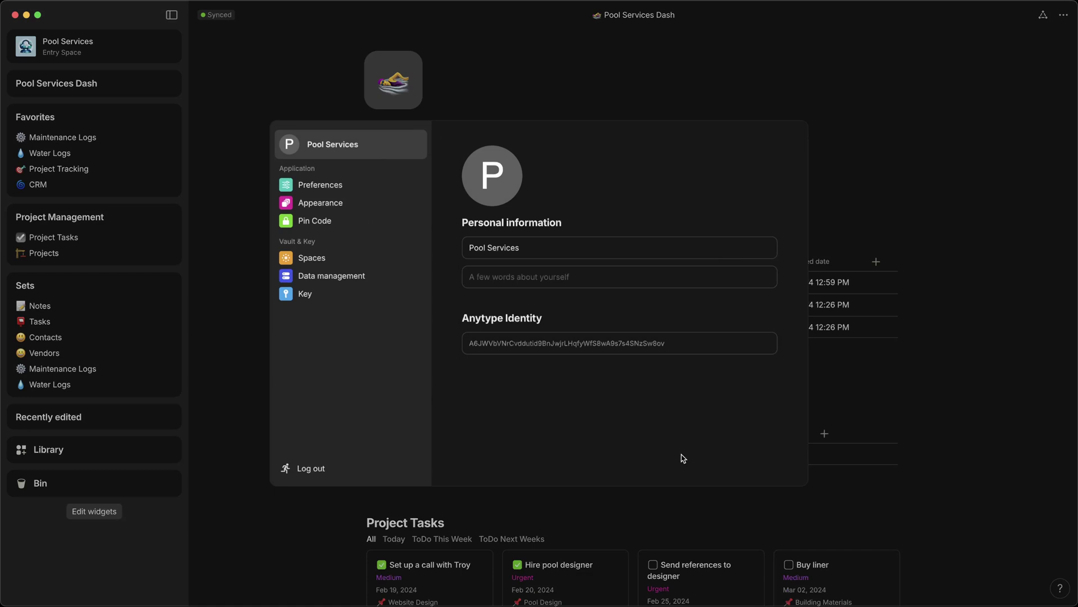
left_click(307, 469)
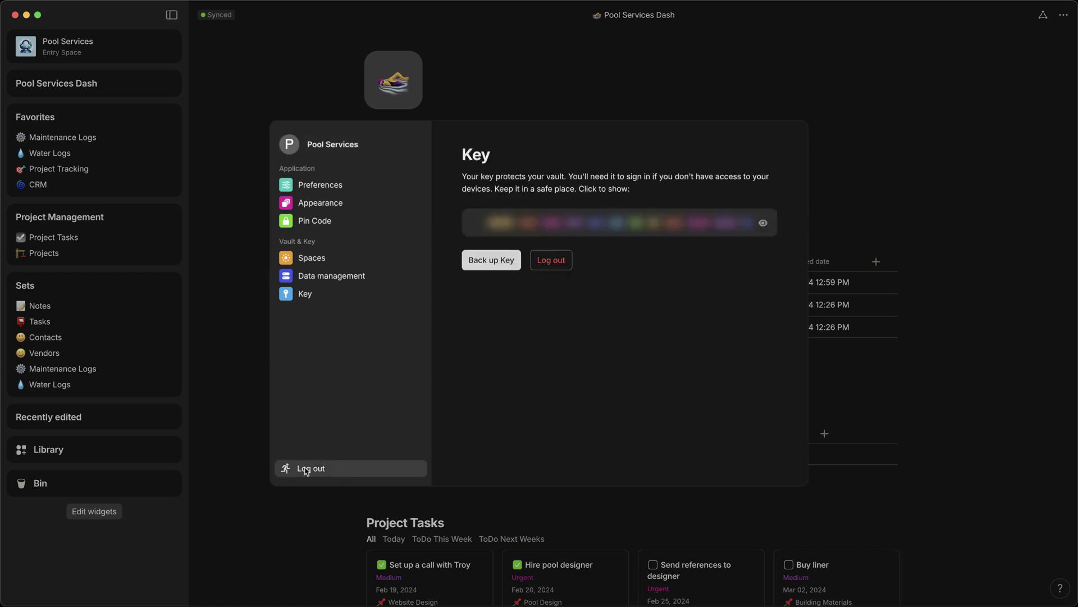